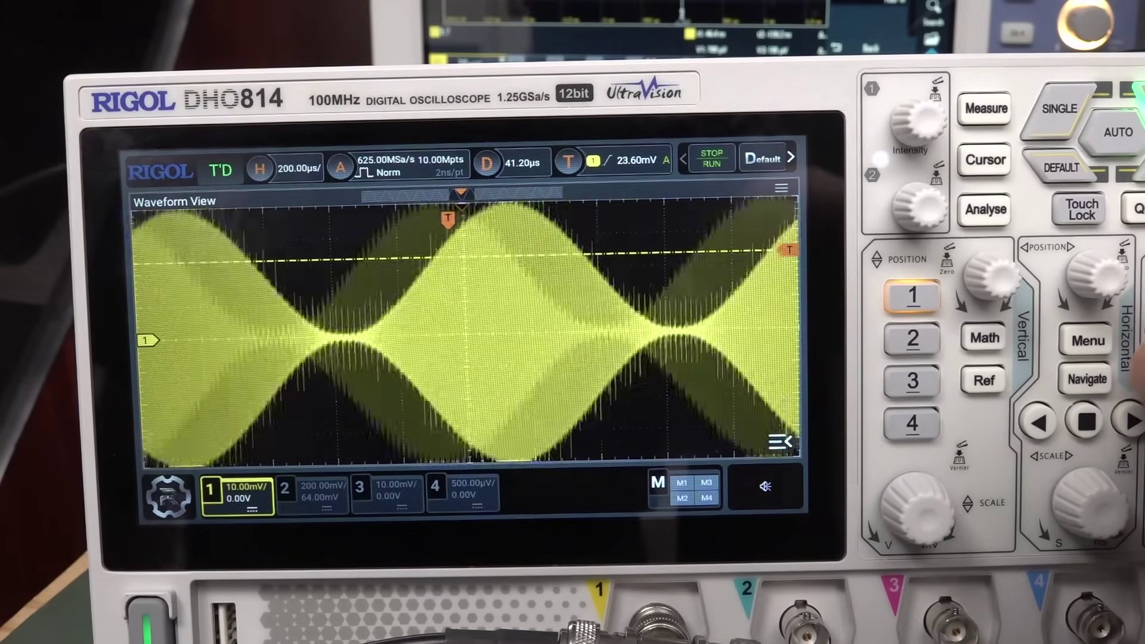
Freeze the channel-1 waveform acquisition, then resume live capture.
key(space)
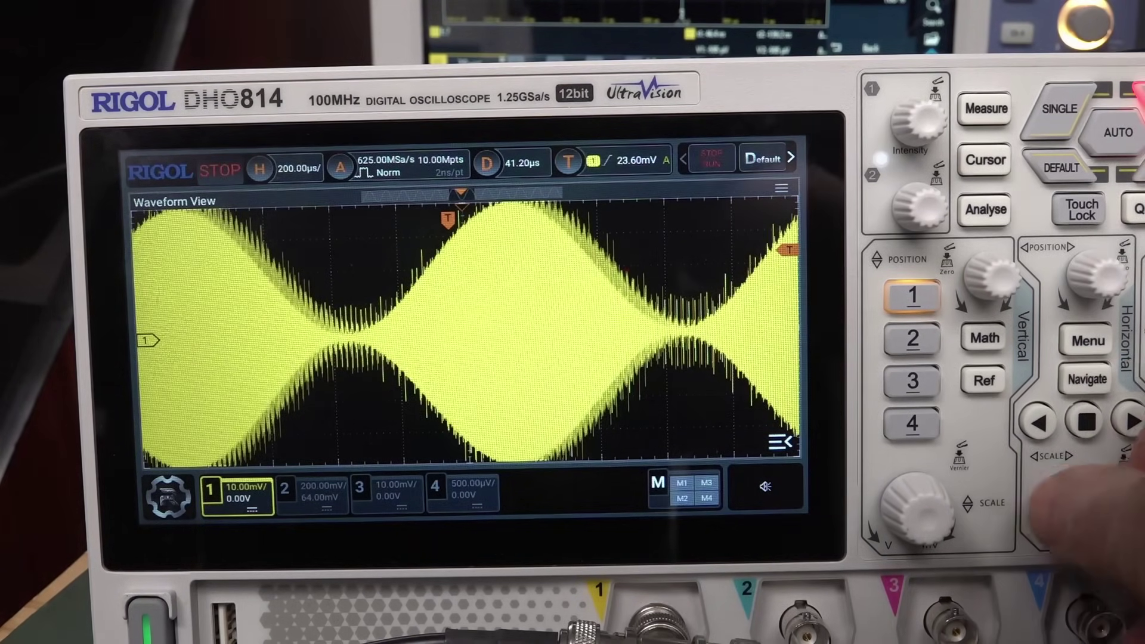
scroll(1087, 505, down, 1)
scroll(1087, 505, down, 1)
scroll(1086, 506, up, 1)
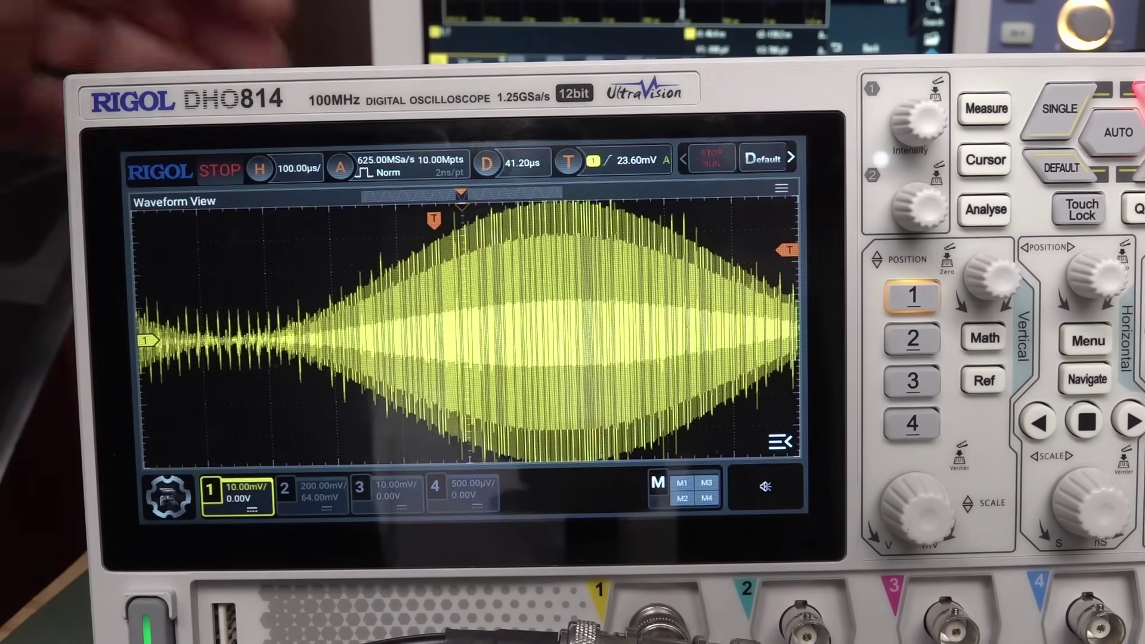
click(1134, 99)
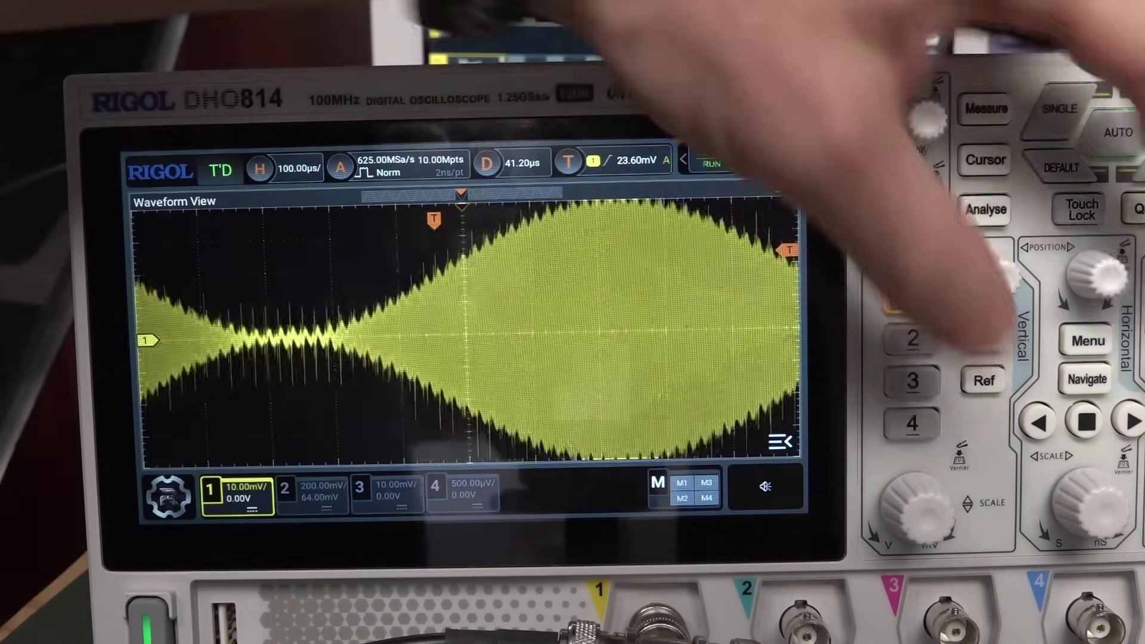
scroll(1095, 506, down, 1)
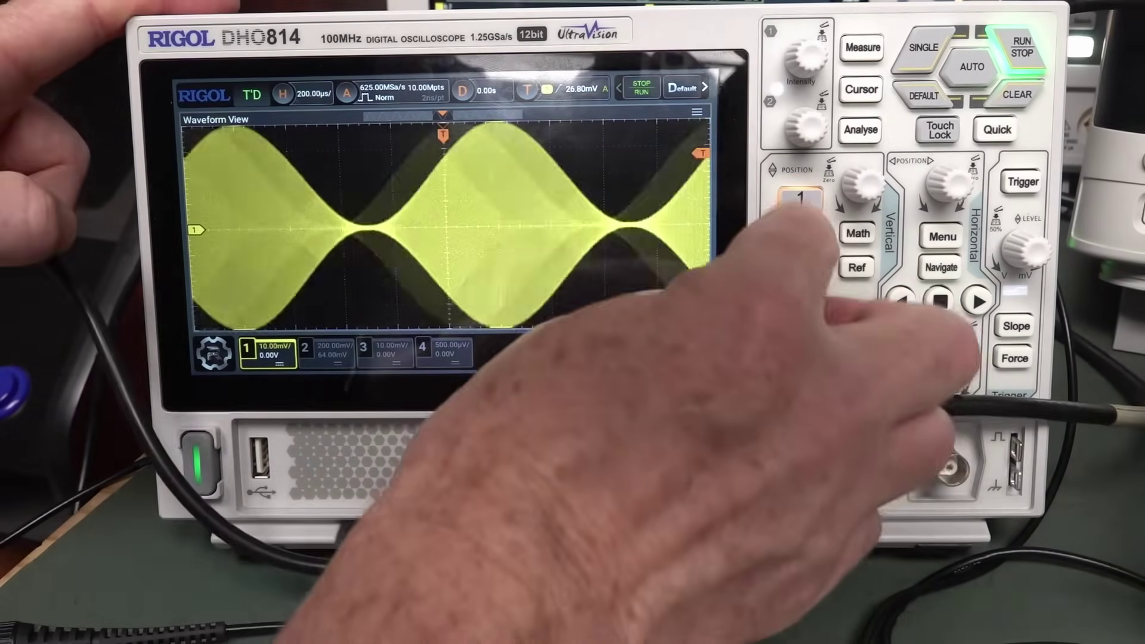
Enable channel 2 so its flat cyan trace appears over channel 1.
click(799, 232)
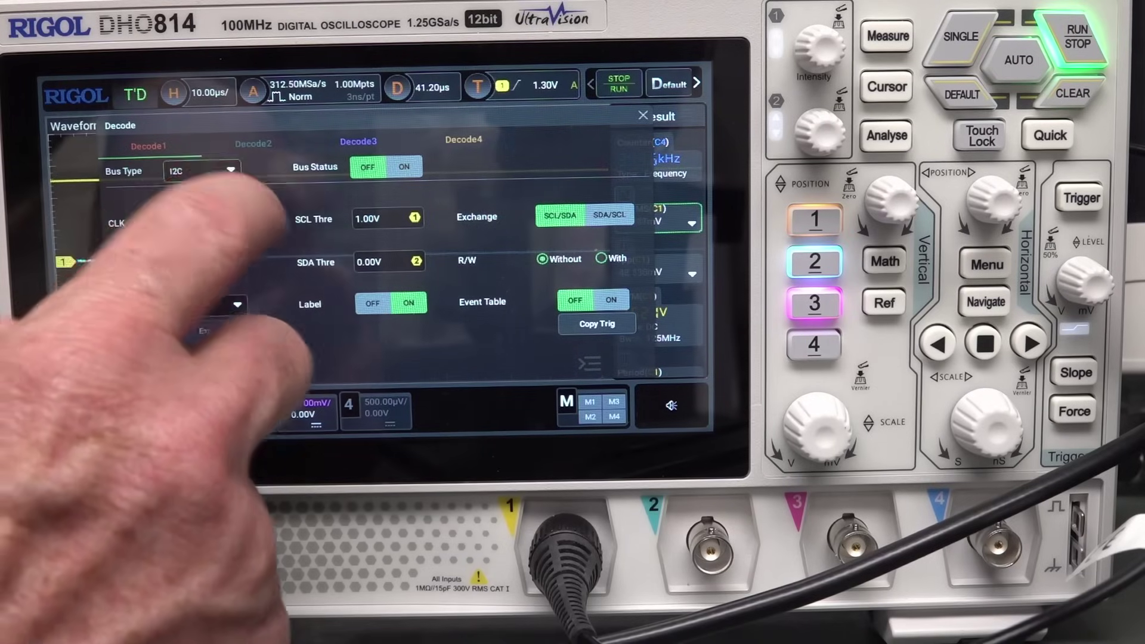
Open the bus type list for Decode1.
click(201, 170)
Keep I2C selected as the Decode1 bus type.
click(184, 240)
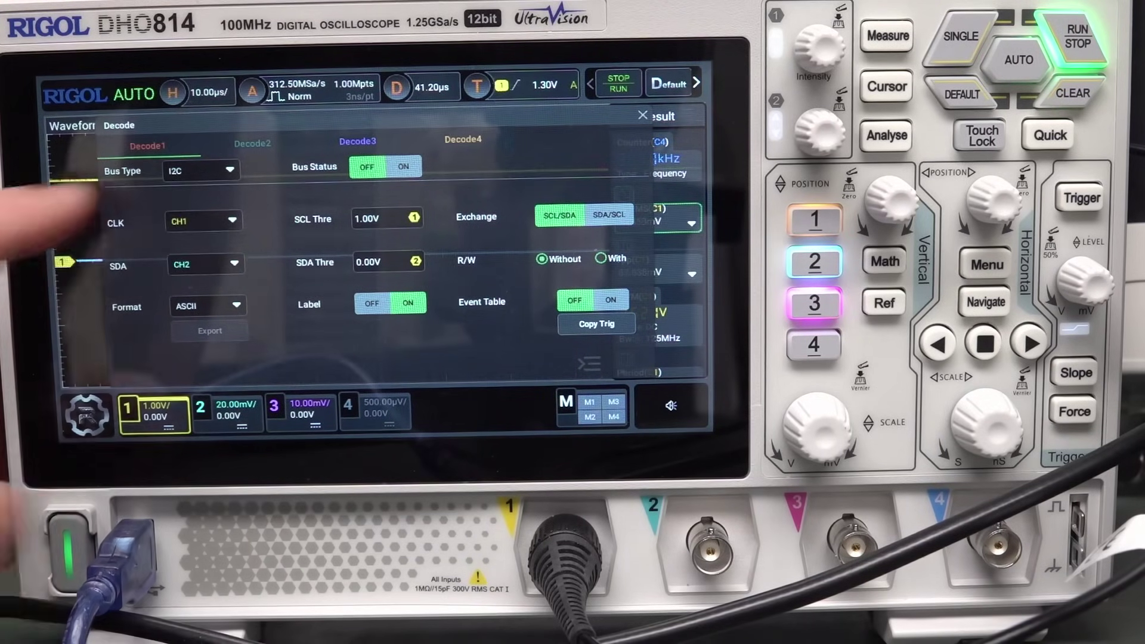